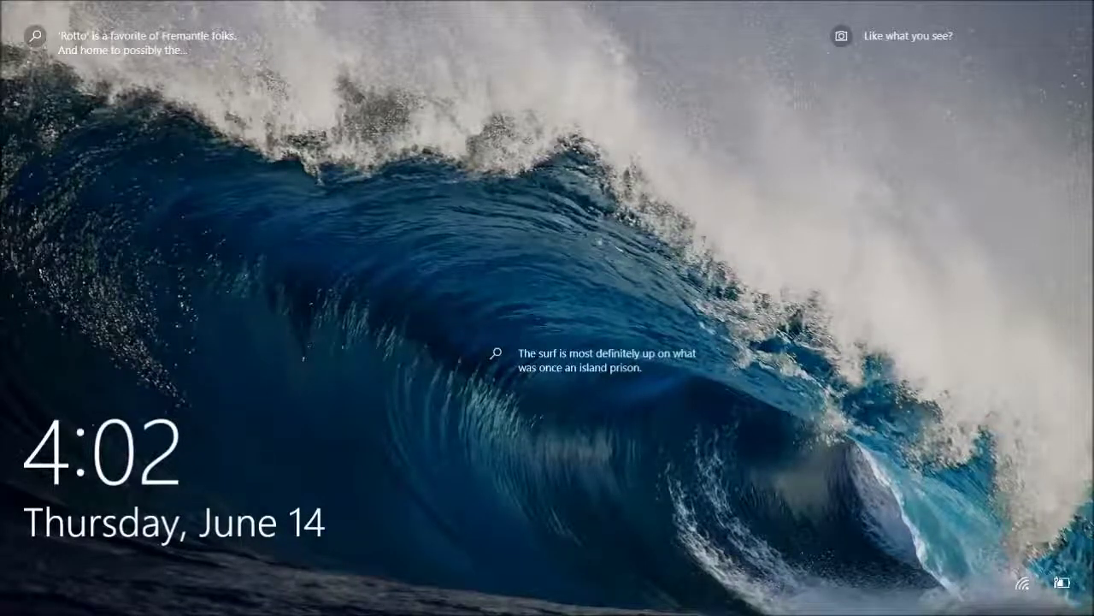
# Dismiss the lock screen to show the account's password sign-in page.
pyautogui.click(619, 312)
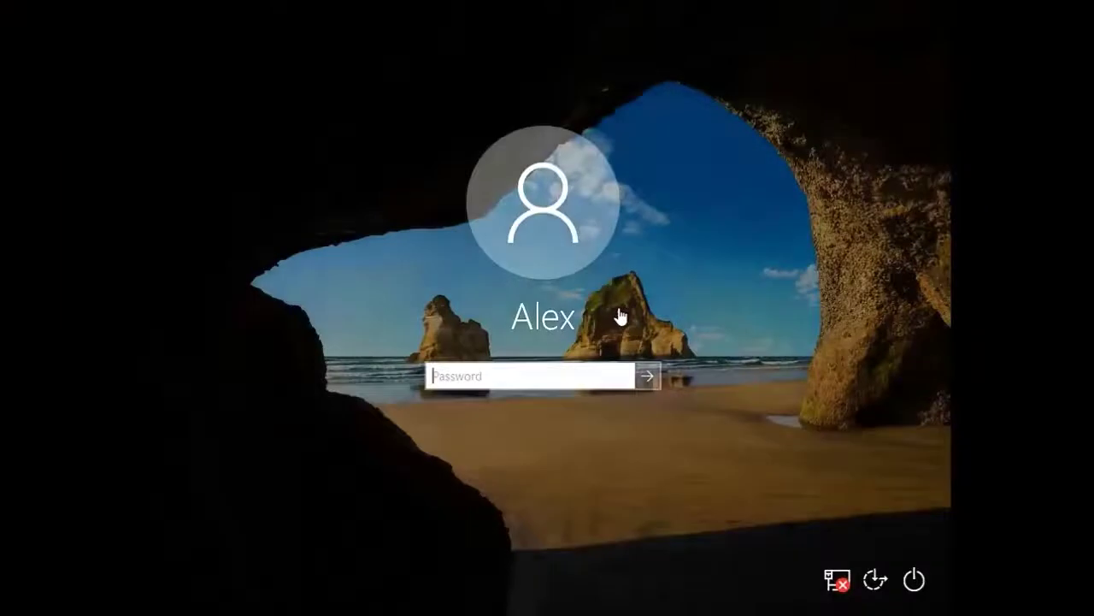
# Restart the computer from the sign-in screen's power menu without signing in.
pyautogui.click(914, 581)
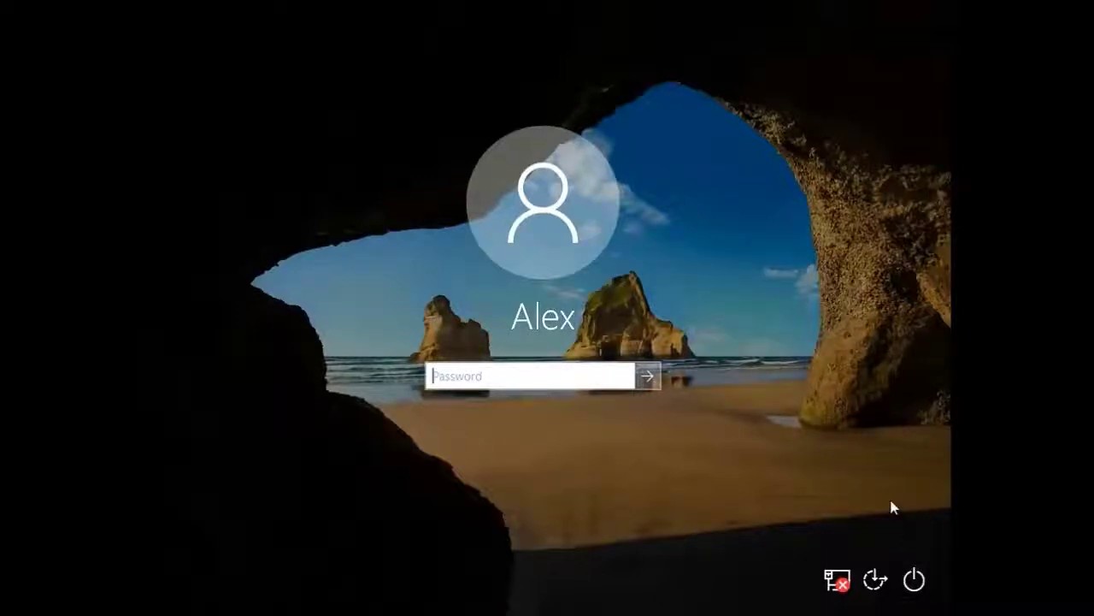
pyautogui.click(923, 593)
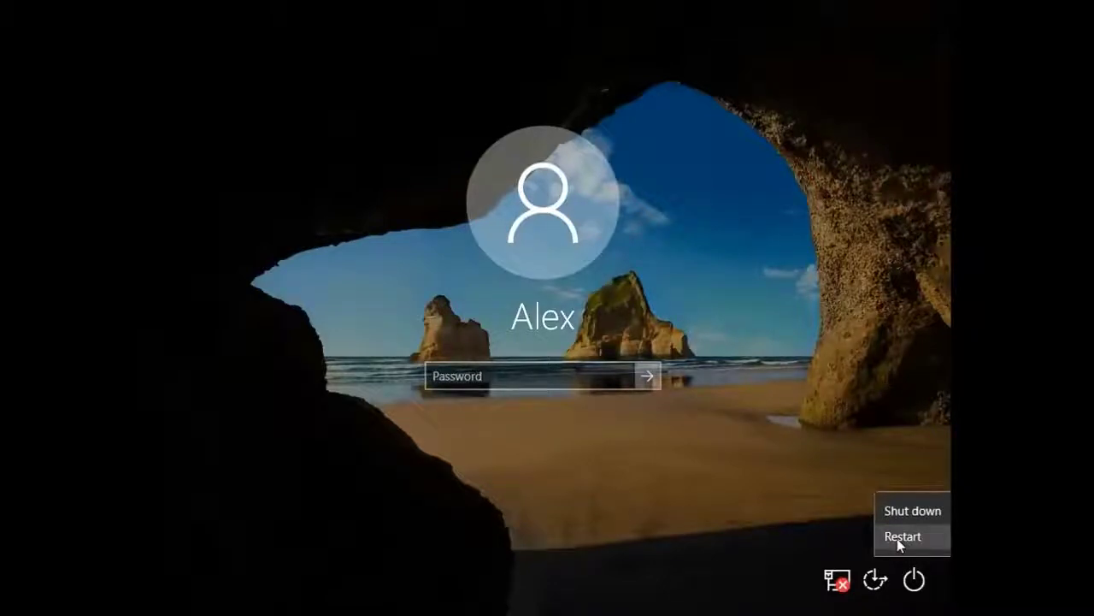
pyautogui.click(899, 540)
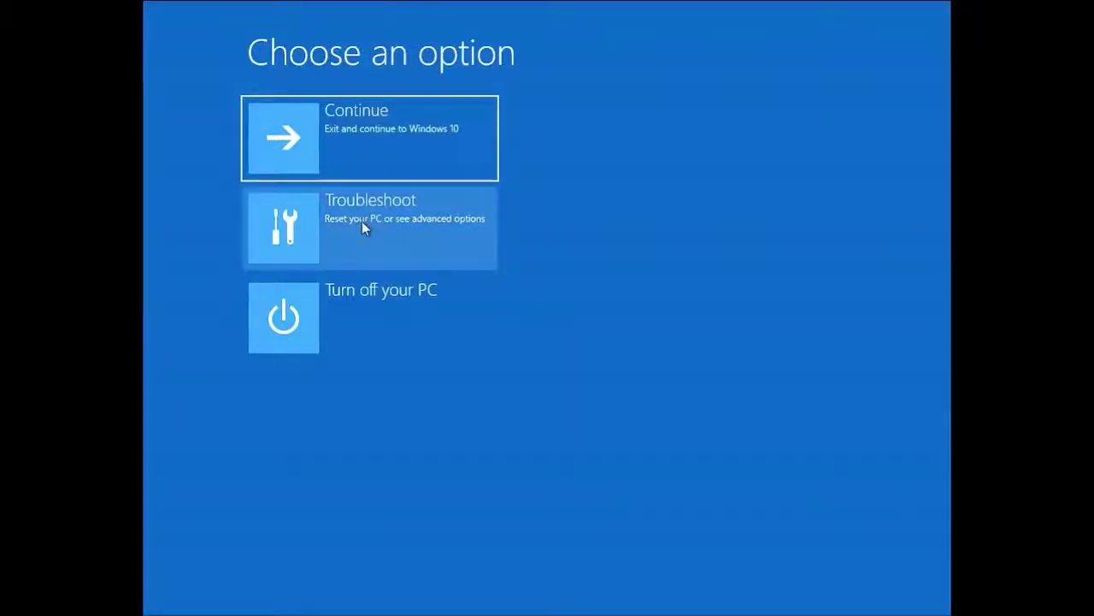
# Go to Troubleshoot > Advanced options > Start-up Settings and restart to change start-up options.
pyautogui.click(319, 228)
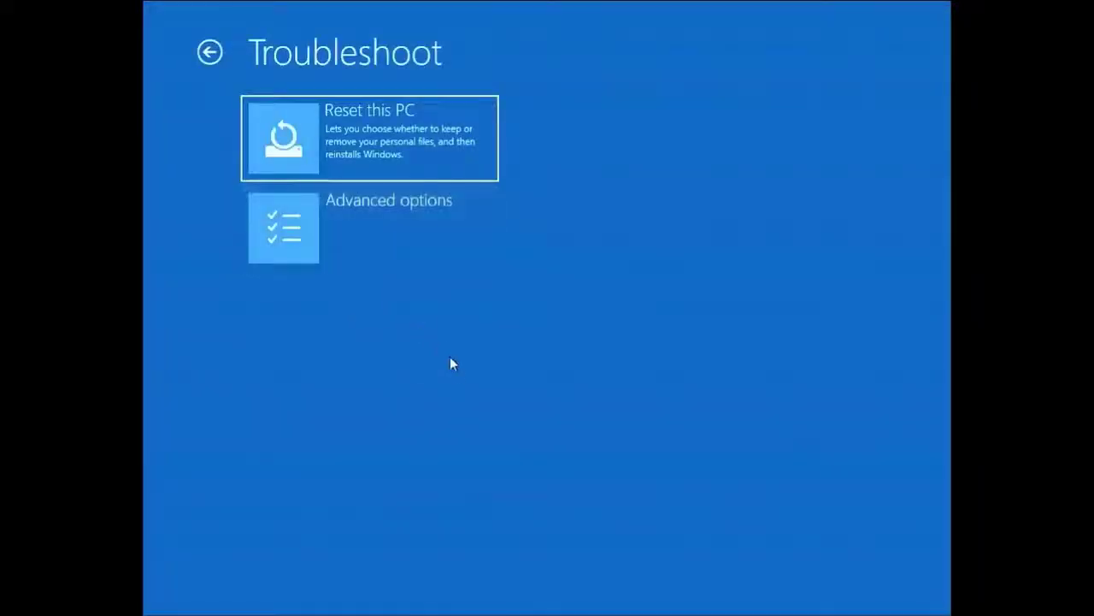
pyautogui.click(334, 243)
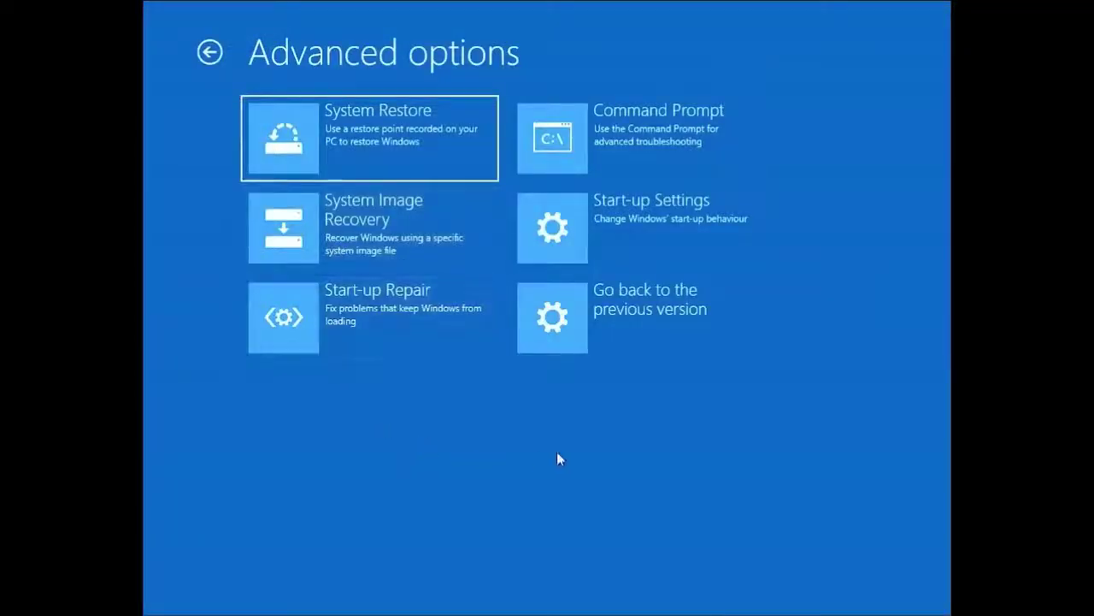
pyautogui.click(647, 219)
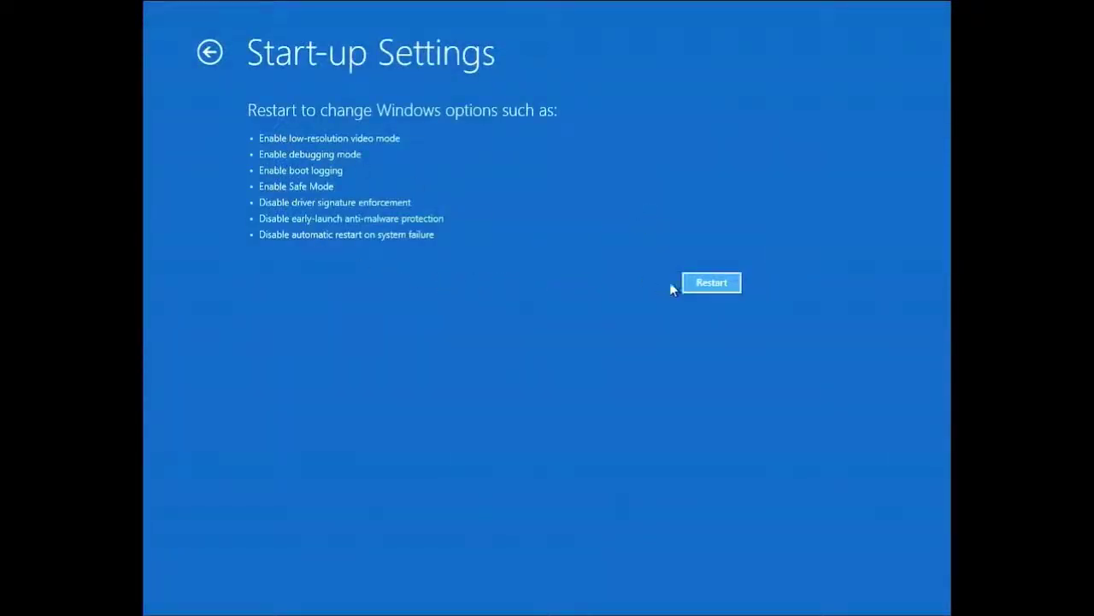
pyautogui.click(714, 291)
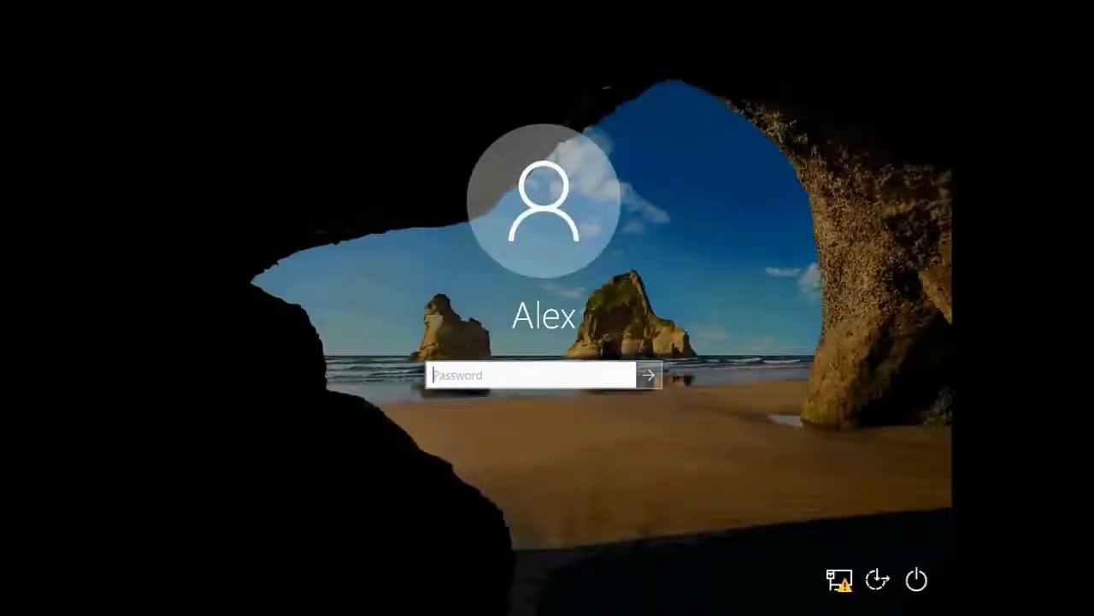
# Sign in with the account password, re-entering it after a mistyped first attempt.
pyautogui.click(474, 379)
pyautogui.write('••••••')
pyautogui.press('BackSpace')
pyautogui.press('BackSpace')
pyautogui.press('BackSpace')
pyautogui.press('BackSpace')
pyautogui.press('BackSpace')
pyautogui.press('BackSpace')
pyautogui.write('••••••••')
pyautogui.press('Return')
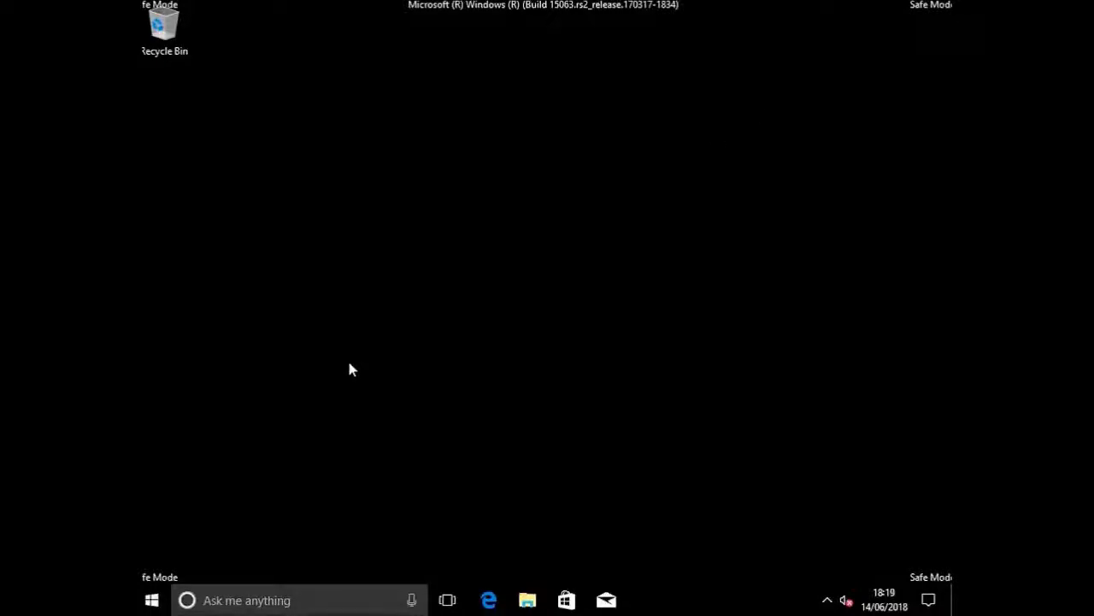
# Search 'msconfig' from the Start menu and launch System Configuration.
pyautogui.click(153, 600)
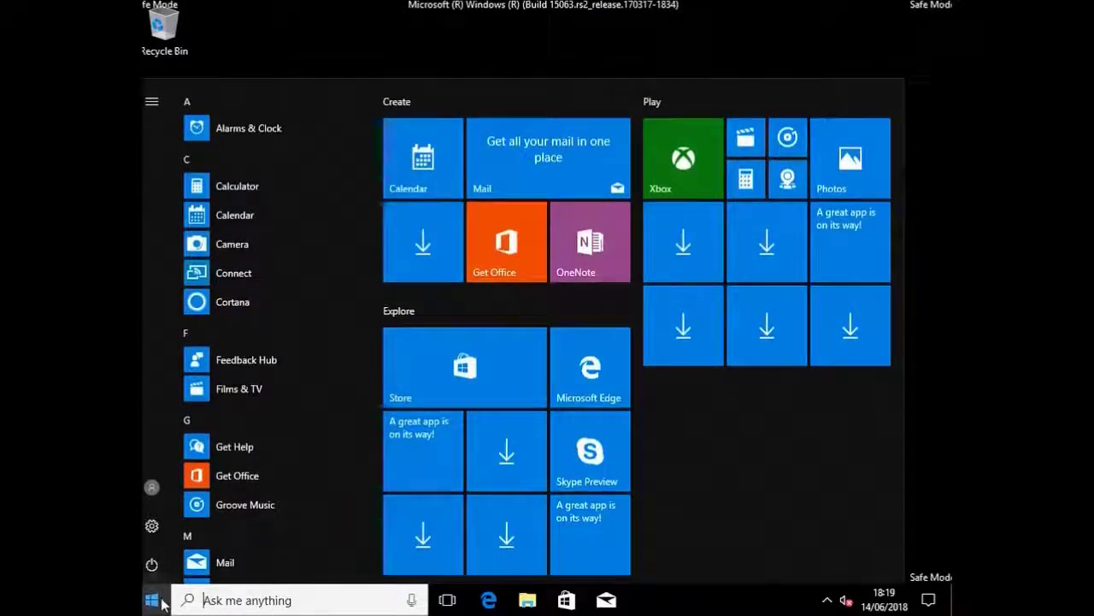
pyautogui.write('m')
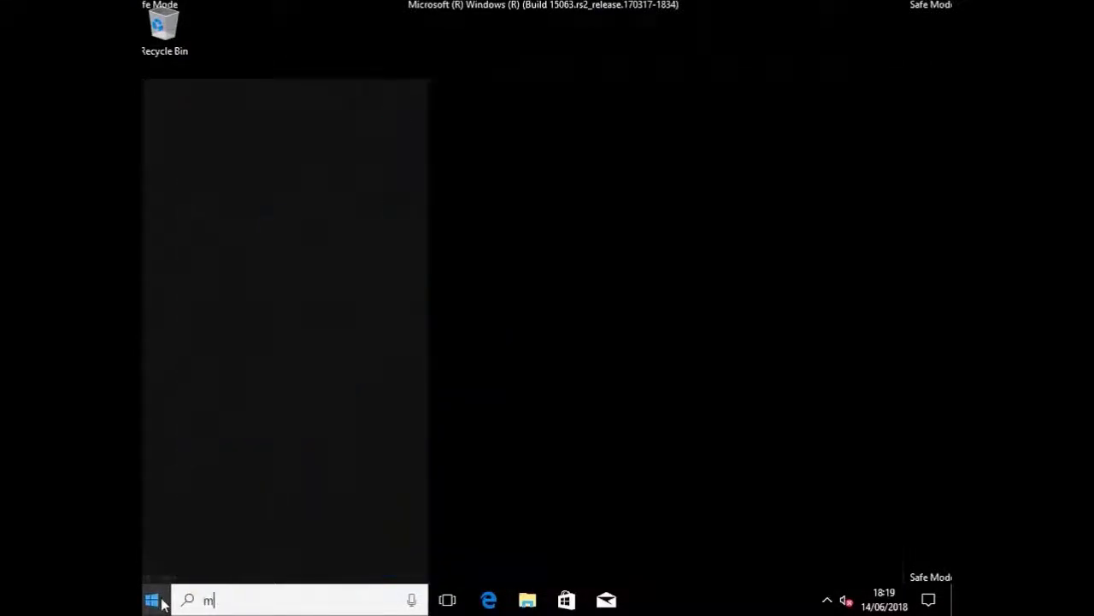
pyautogui.write('s')
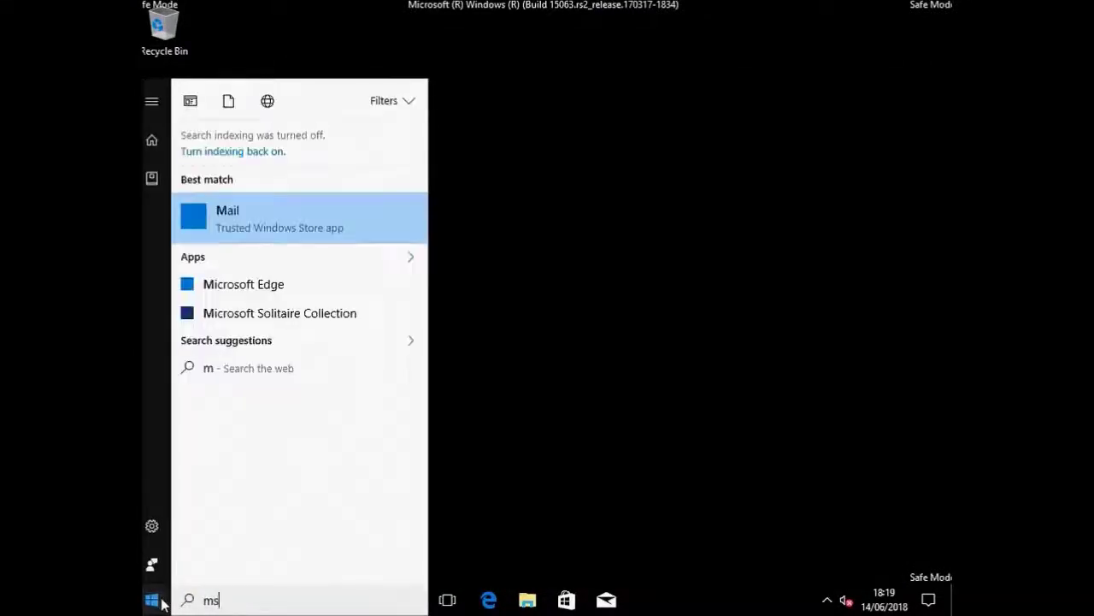
pyautogui.write('config')
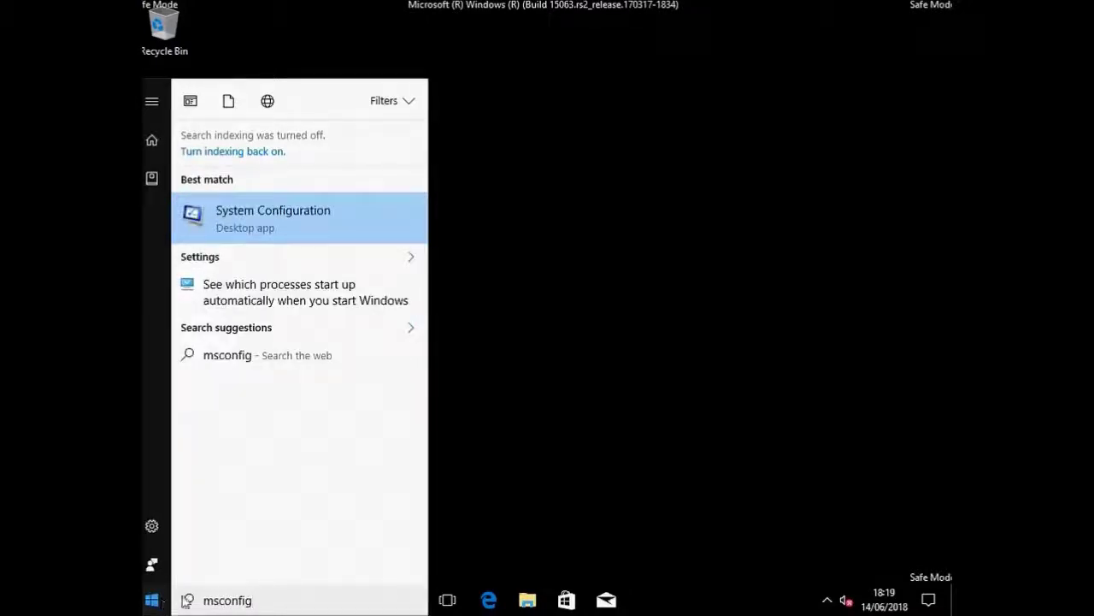
pyautogui.moveTo(286, 599); pyautogui.dragTo(196, 604)
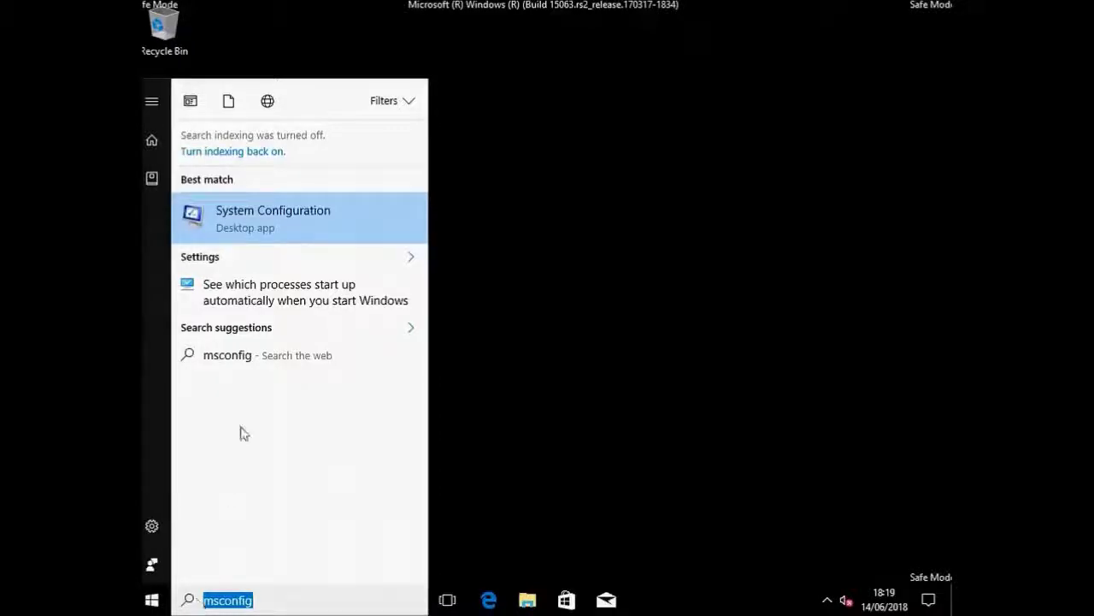
pyautogui.click(248, 220)
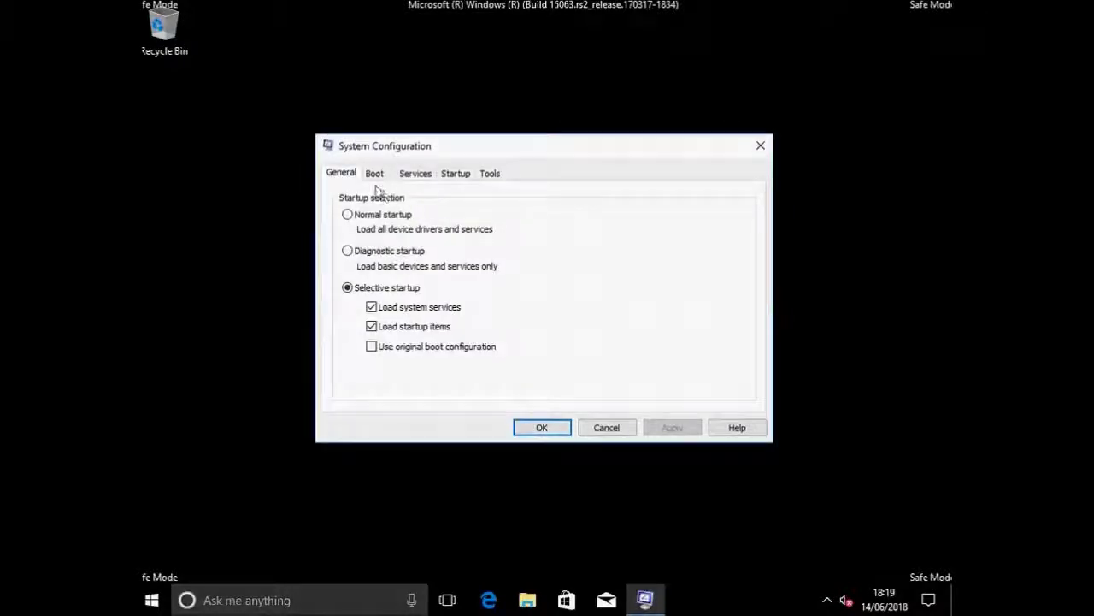
# Uncheck Safe boot on the Boot tab, apply and confirm, then restart the computer.
pyautogui.click(374, 174)
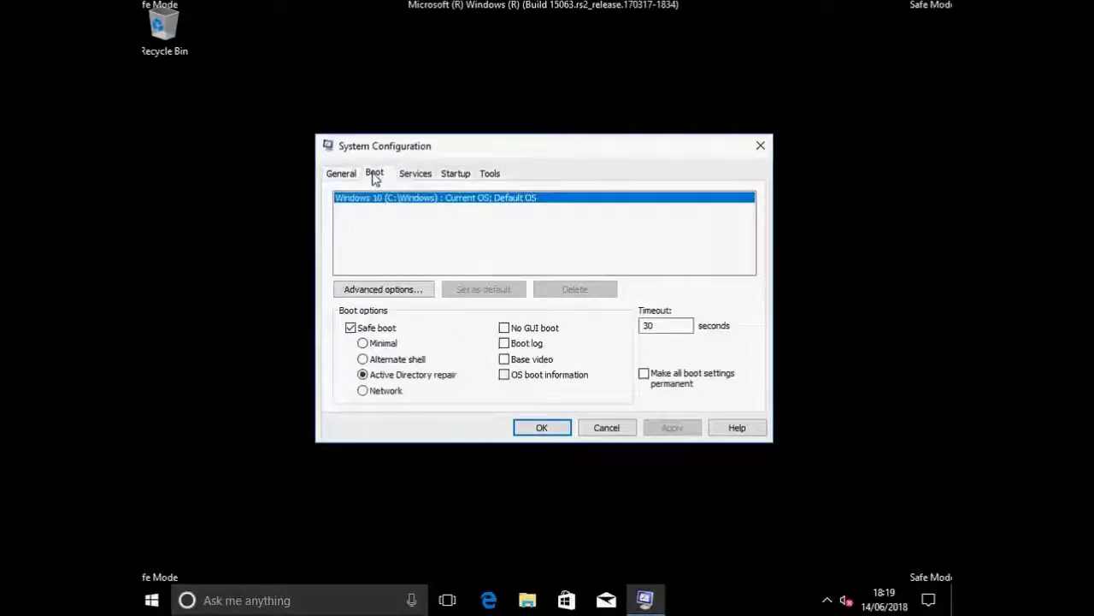
pyautogui.click(350, 329)
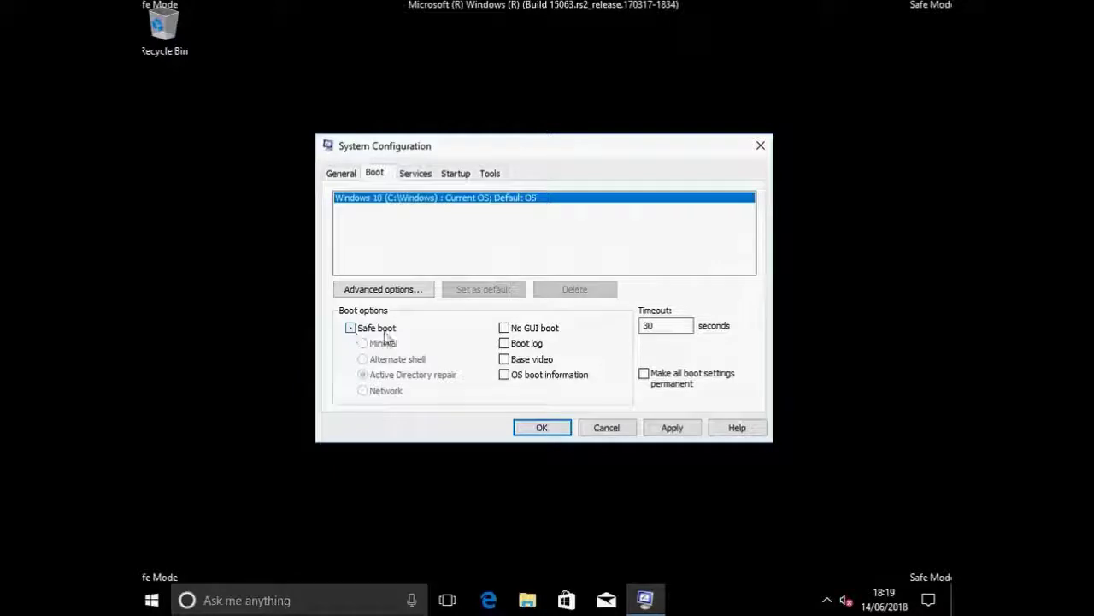
pyautogui.click(675, 430)
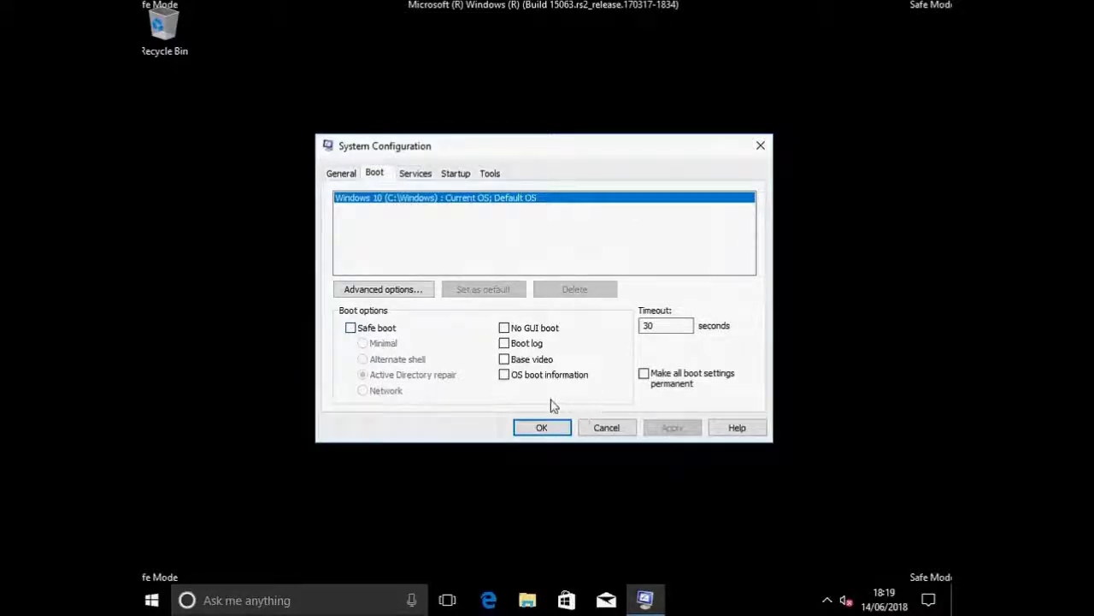
pyautogui.click(536, 430)
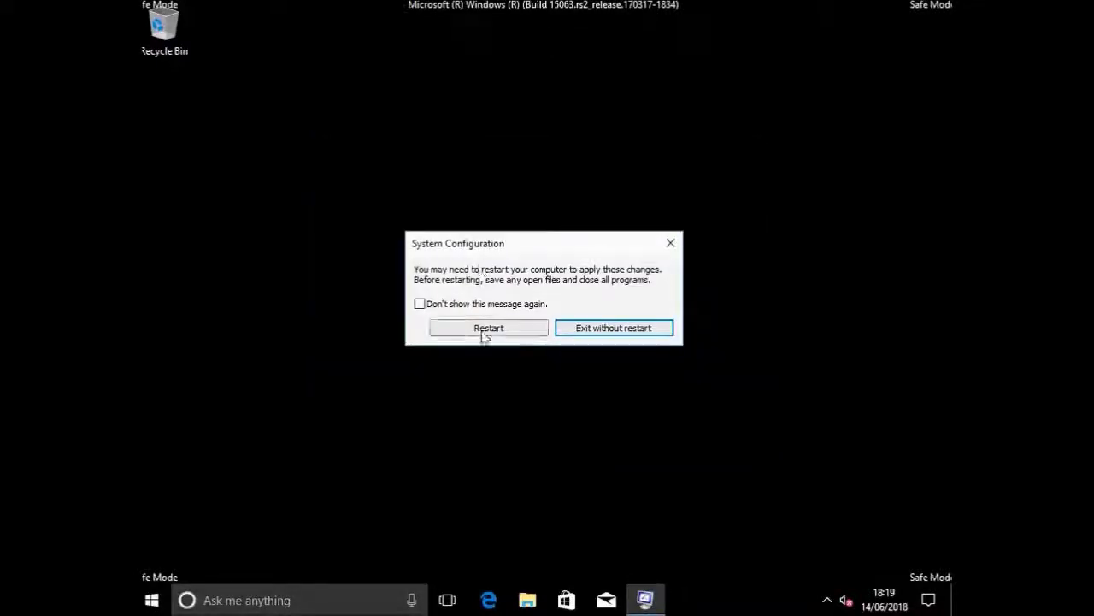
pyautogui.click(482, 331)
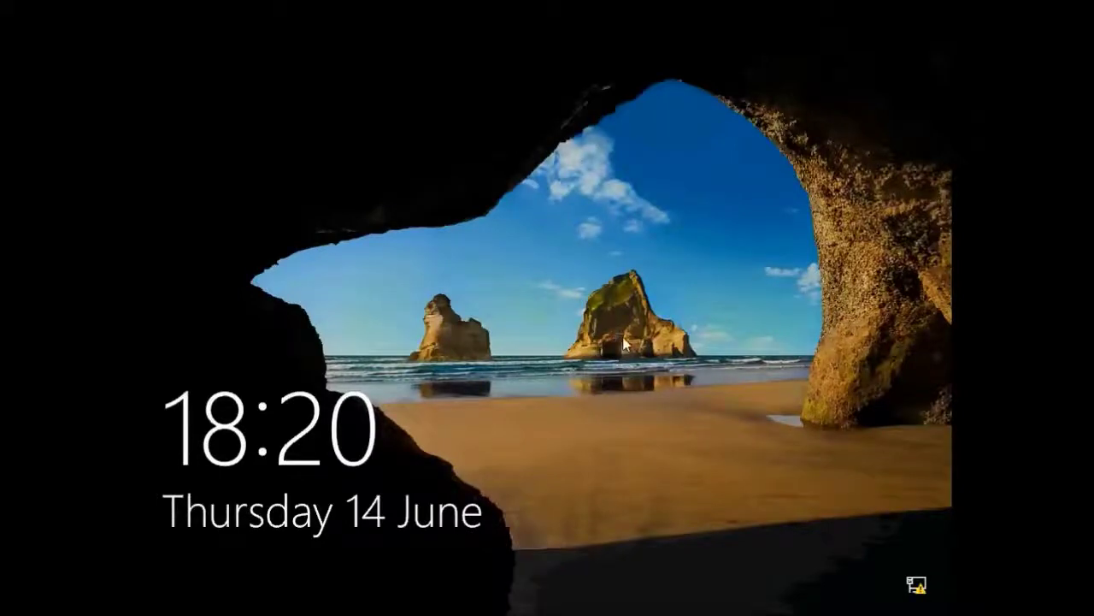
# Dismiss the lock screen and sign in with the account password.
pyautogui.click(714, 390)
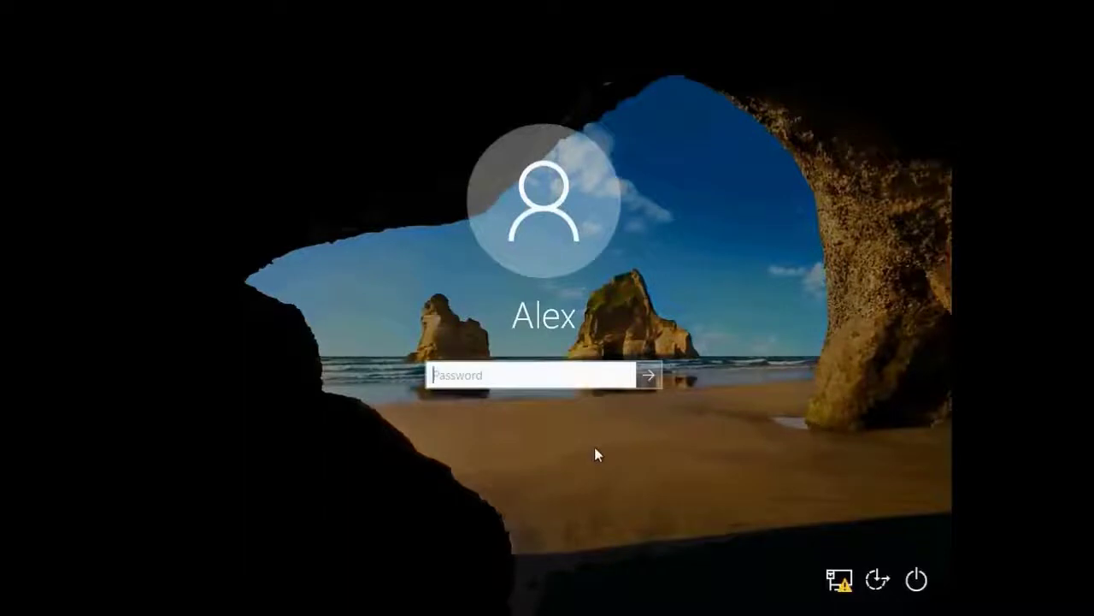
pyautogui.write('******')
pyautogui.press('Return')
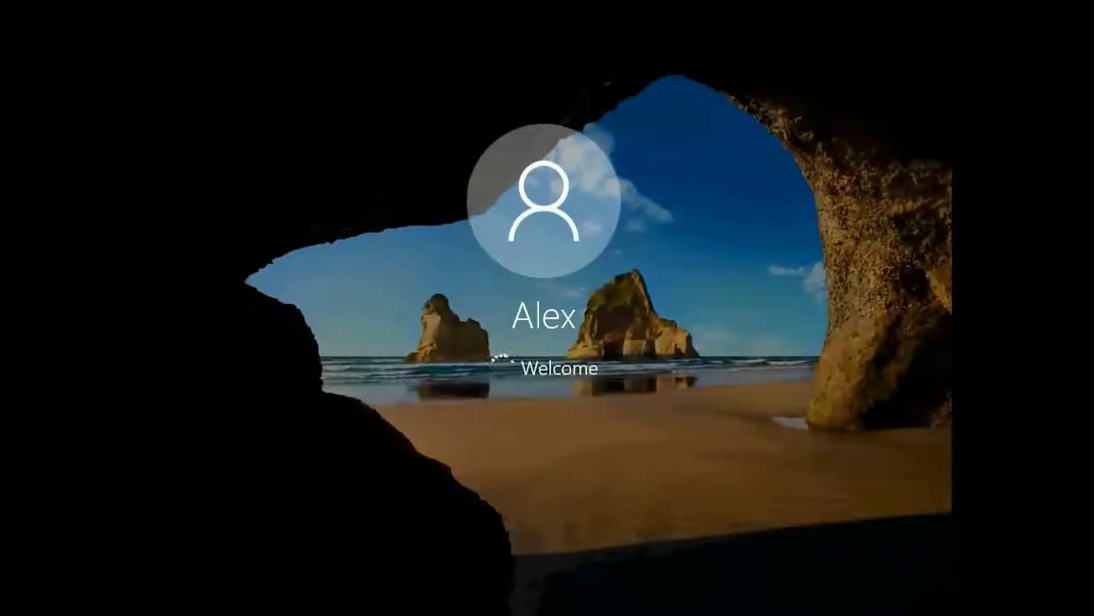